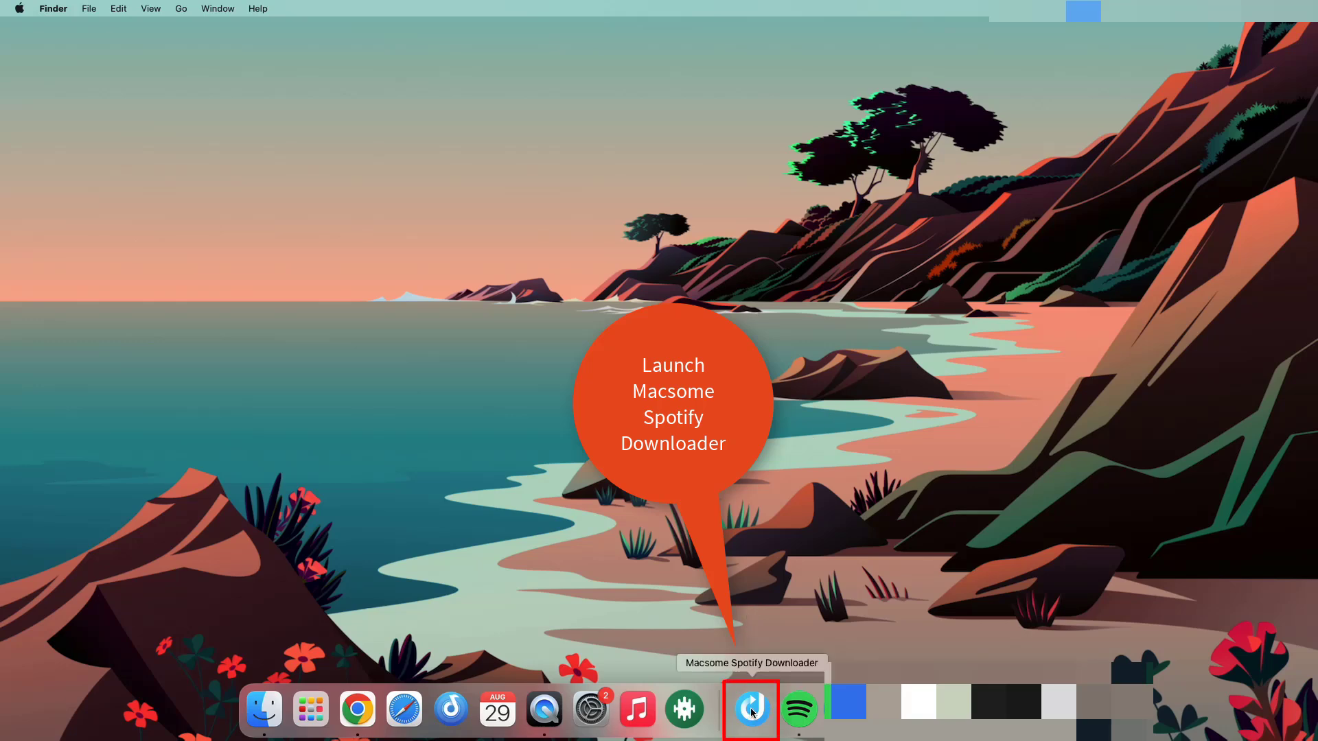
# Launch Macsome from the Dock and switch its source to the Spotify desktop app.
pyautogui.click(752, 710)
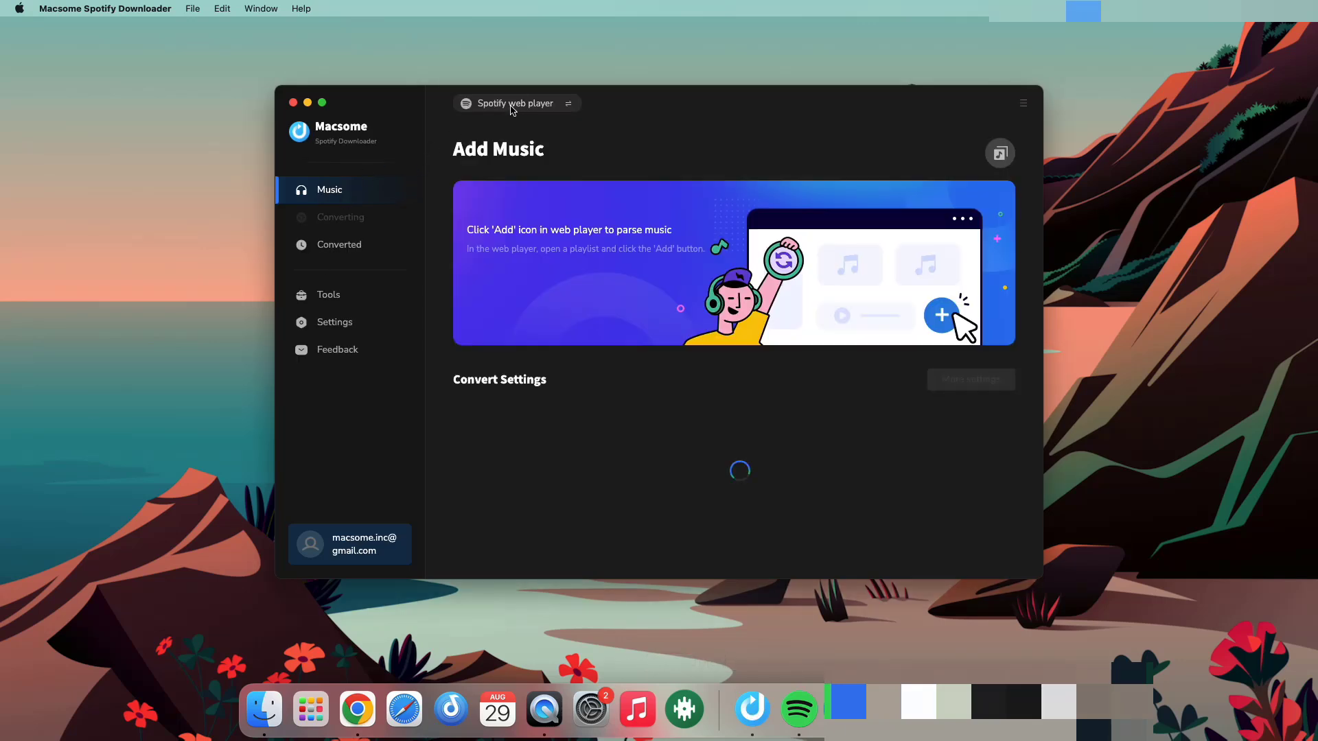
pyautogui.click(512, 108)
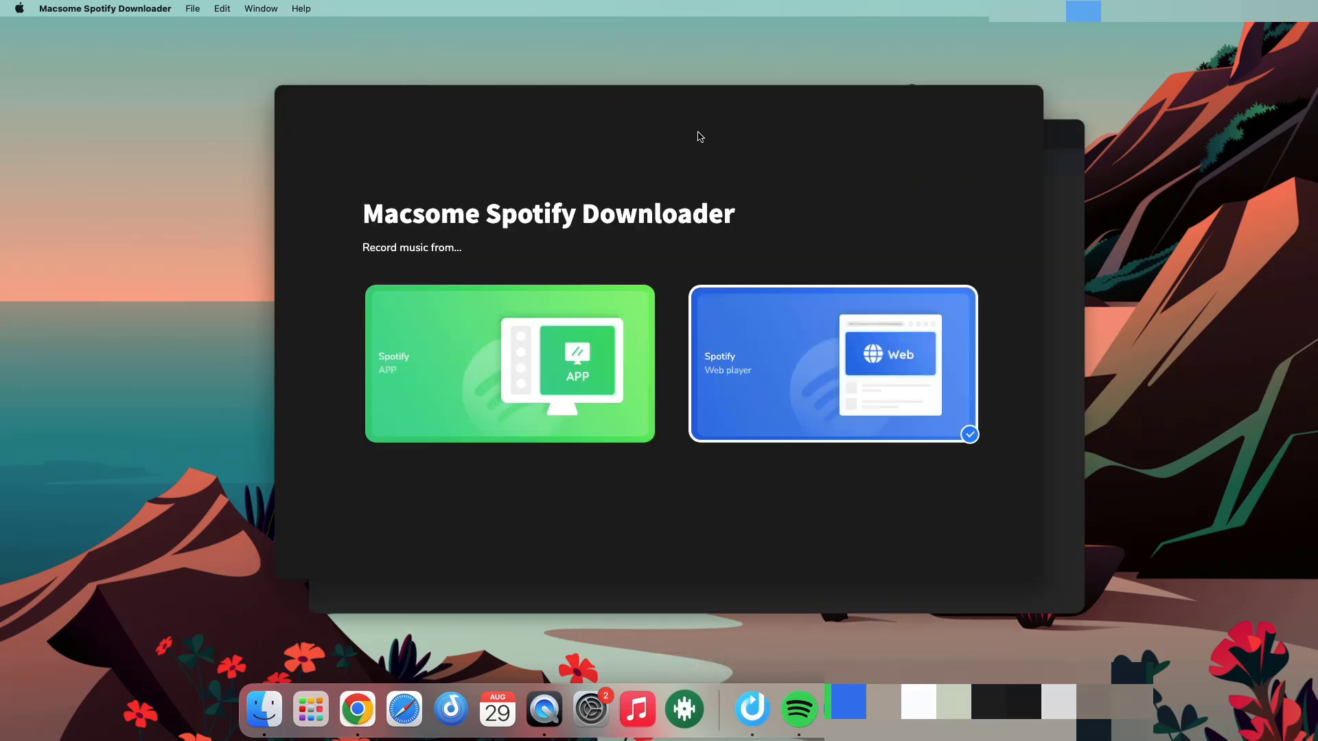
pyautogui.click(463, 369)
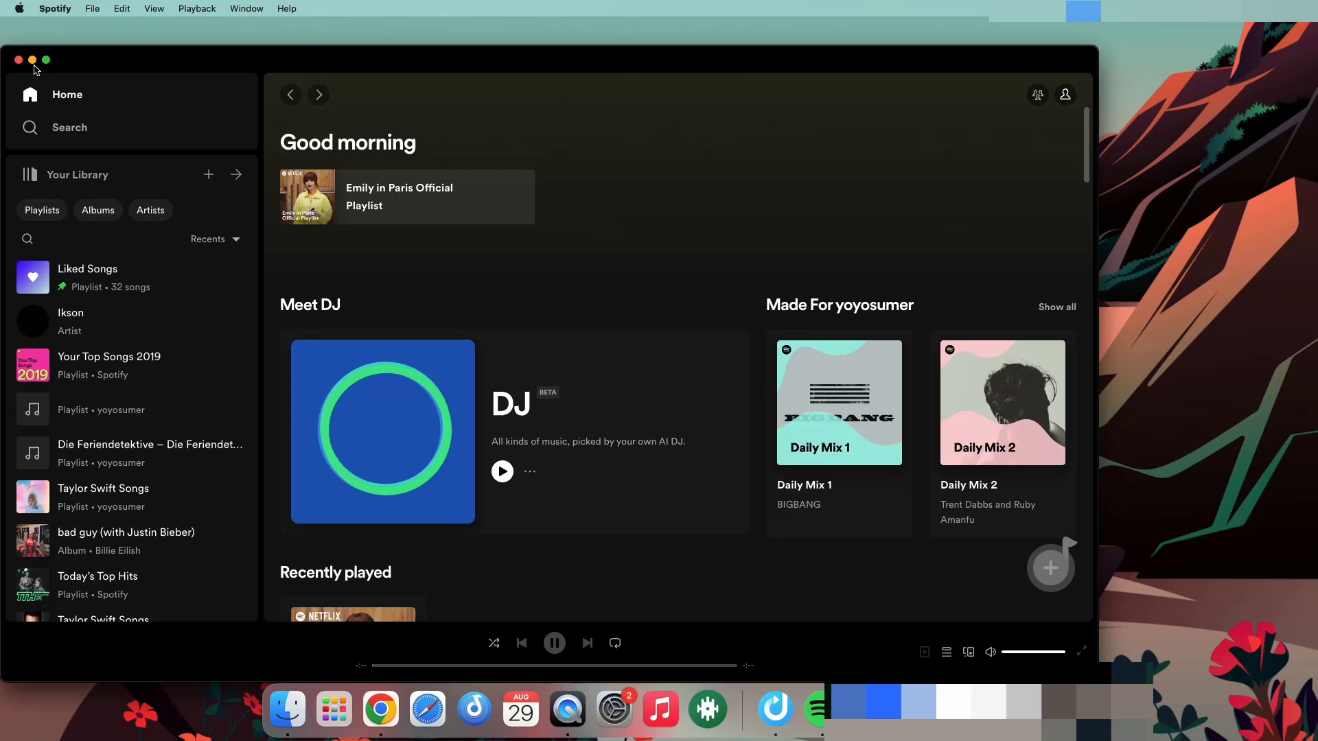
# Minimize Spotify and set Macsome's output format to MP3, keeping 320kbps and Desktop output.
pyautogui.click(32, 60)
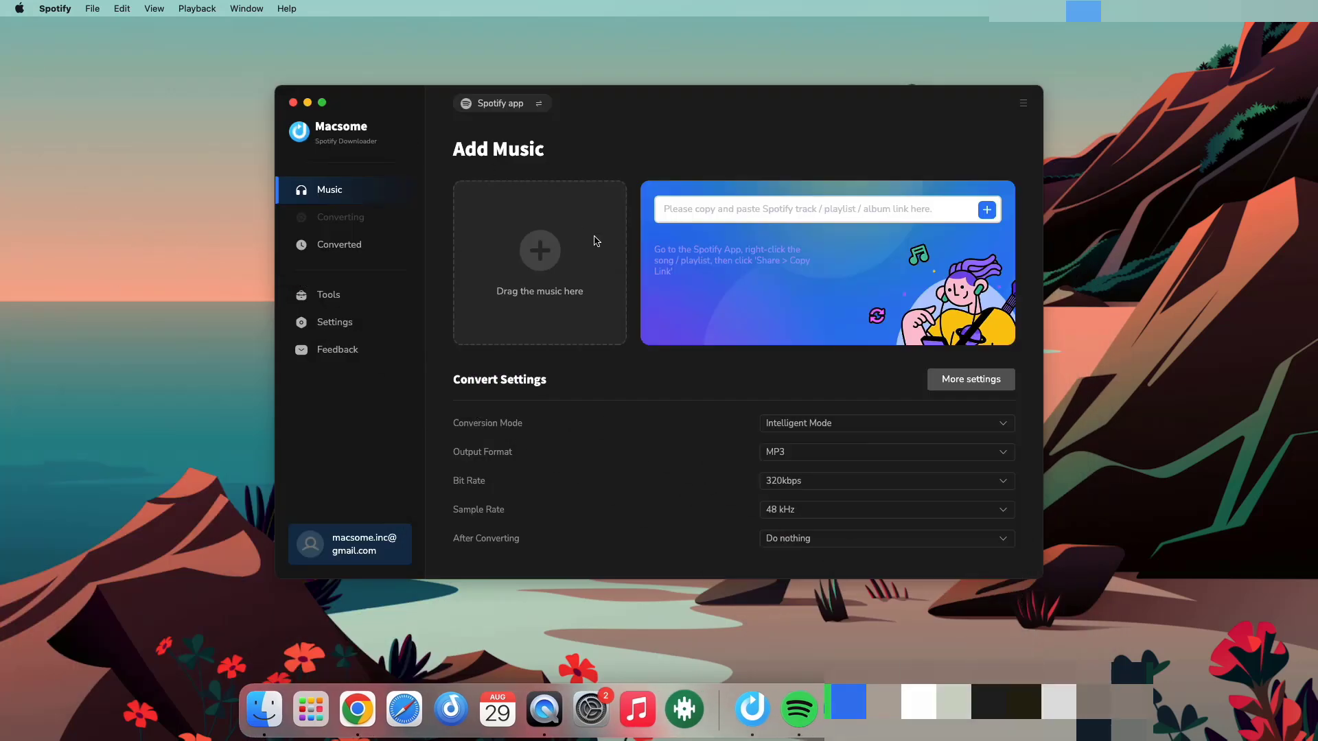
pyautogui.click(969, 383)
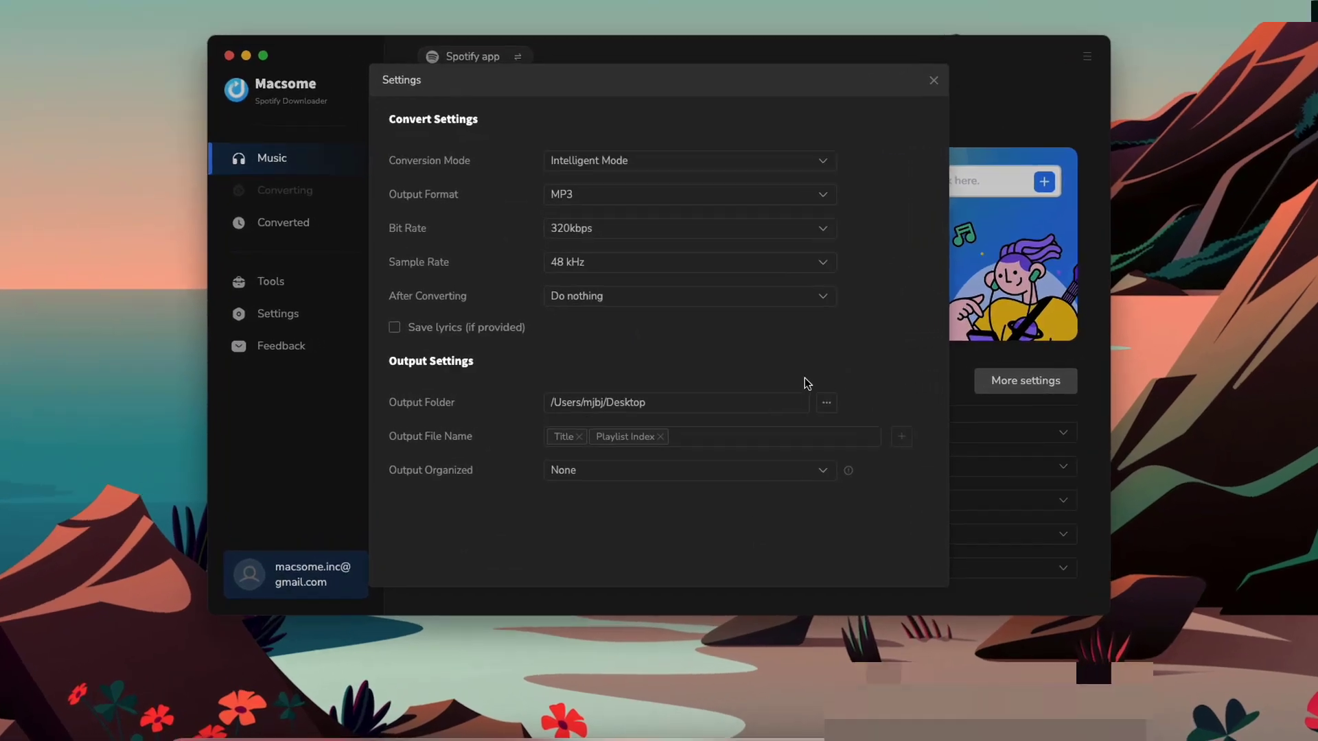
pyautogui.click(825, 200)
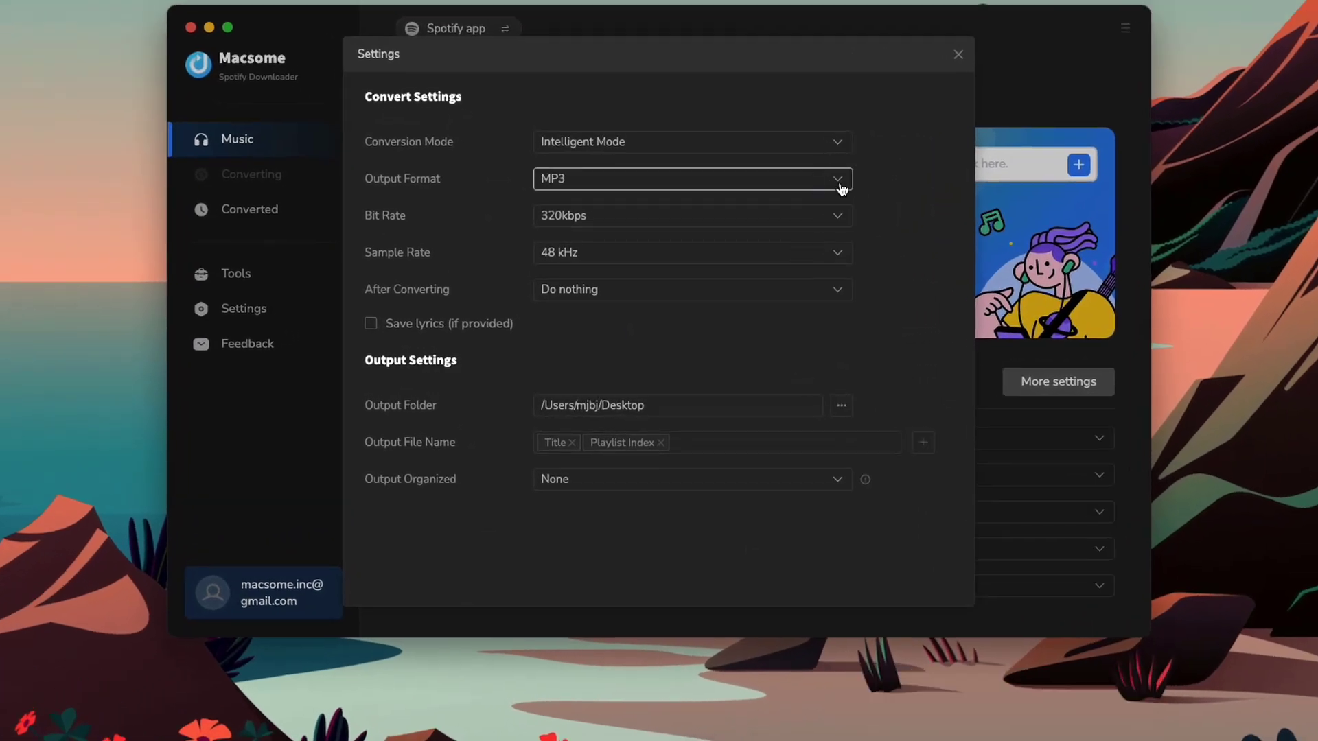
pyautogui.click(815, 234)
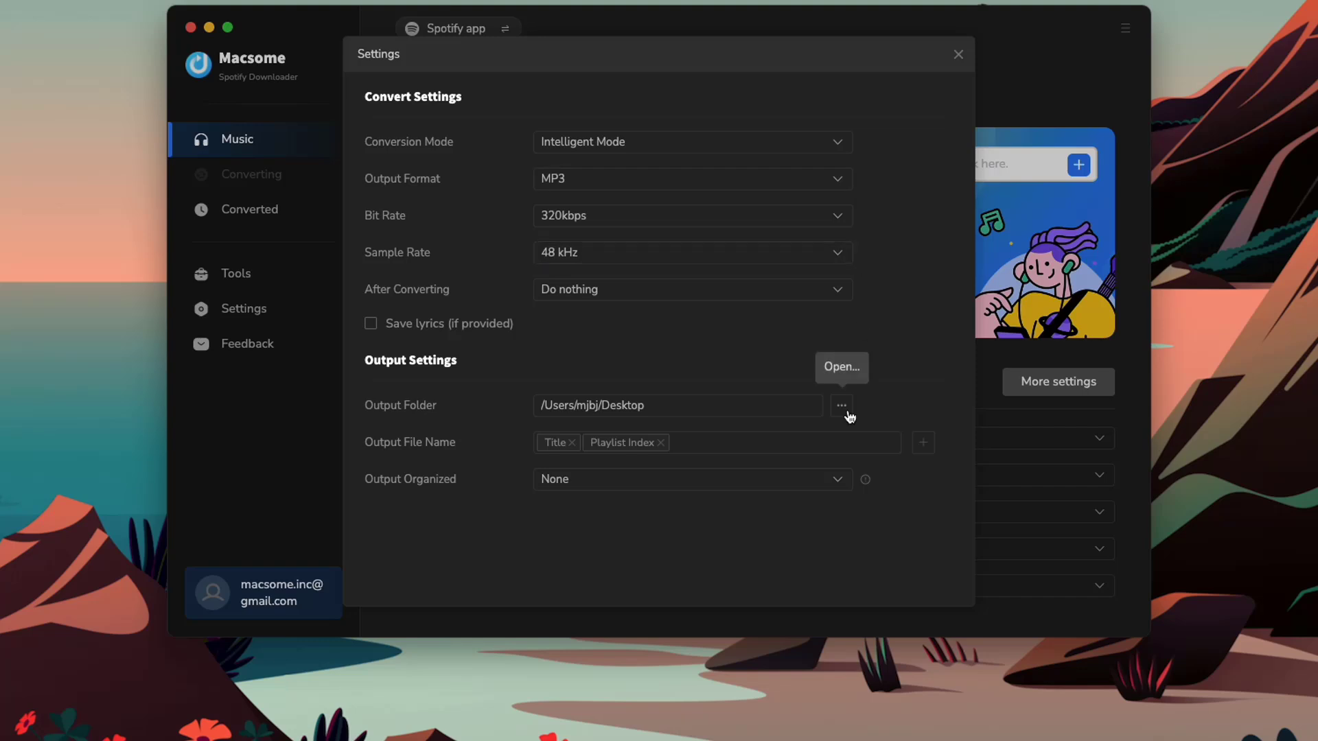
pyautogui.click(958, 56)
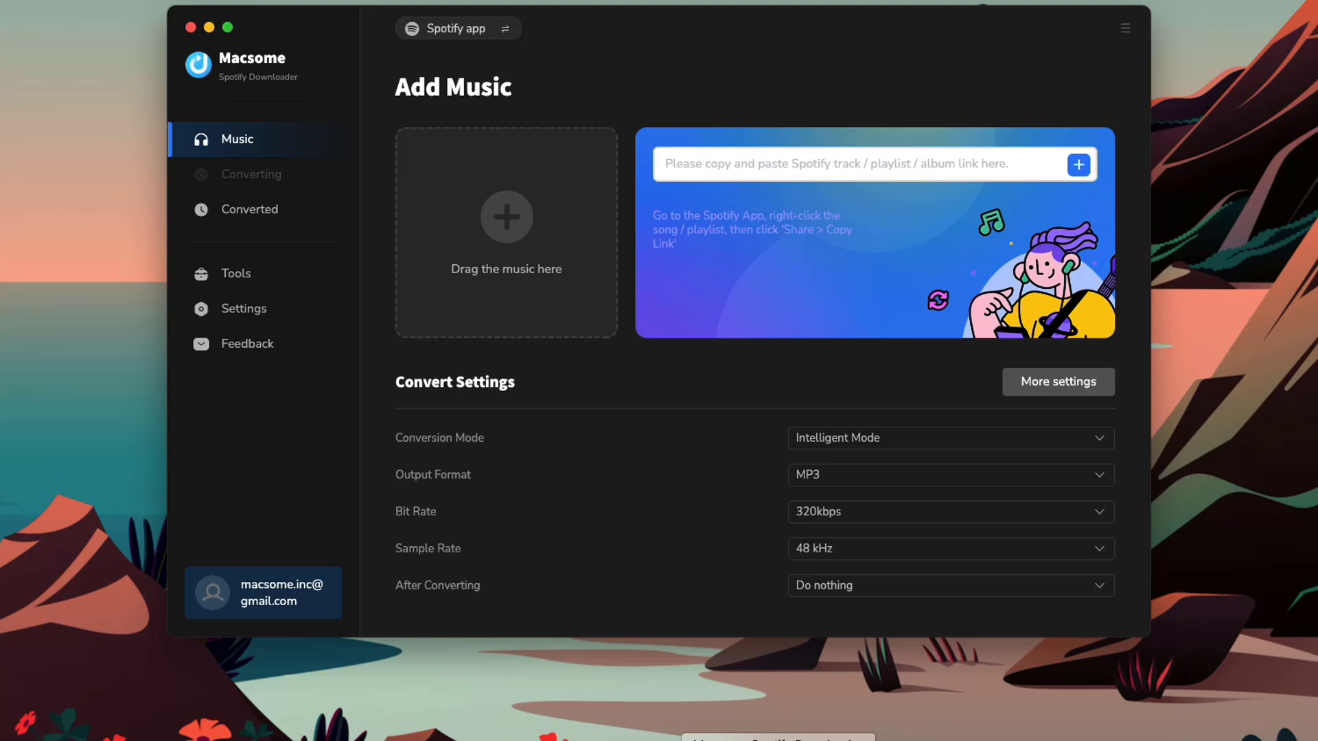
# Restore Spotify, open the Daily Mix 2 playlist and send it to Macsome.
pyautogui.click(721, 731)
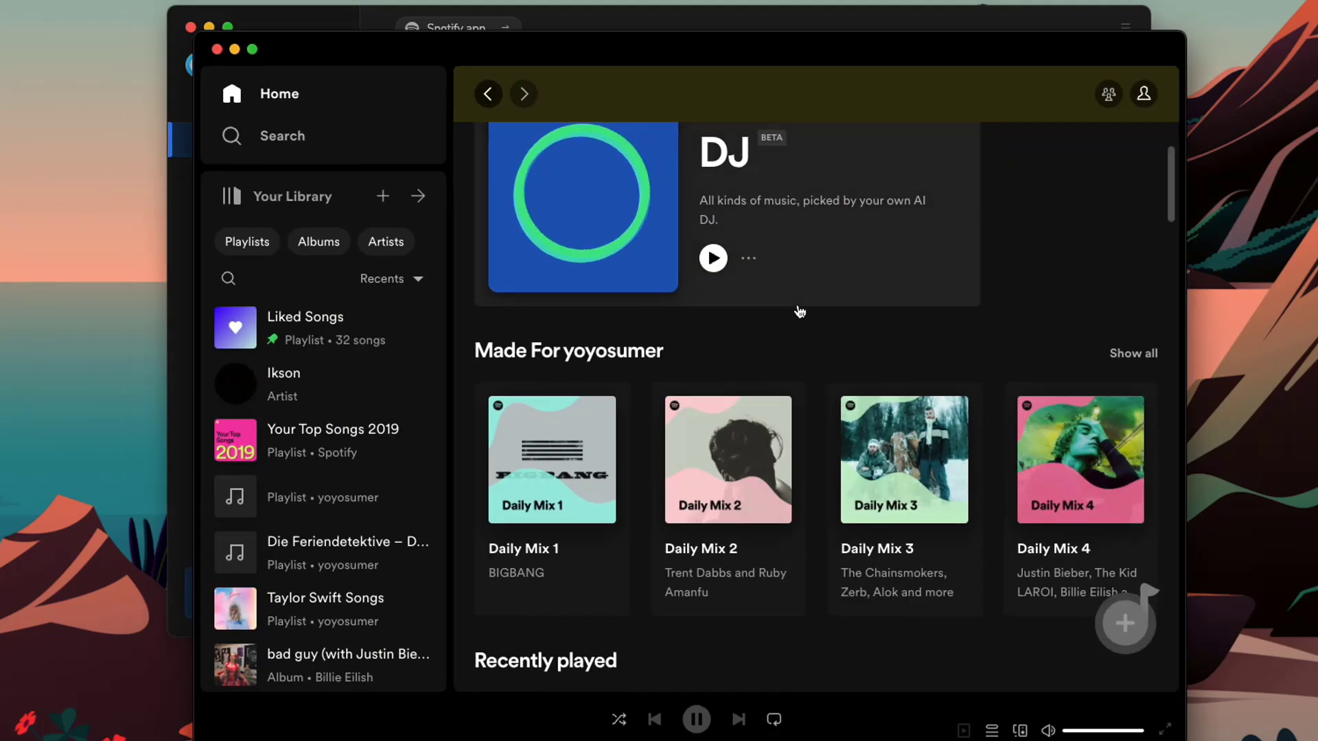
pyautogui.scroll(-1, 794, 310)
pyautogui.scroll(-3, 799, 311)
pyautogui.moveTo(728, 304)
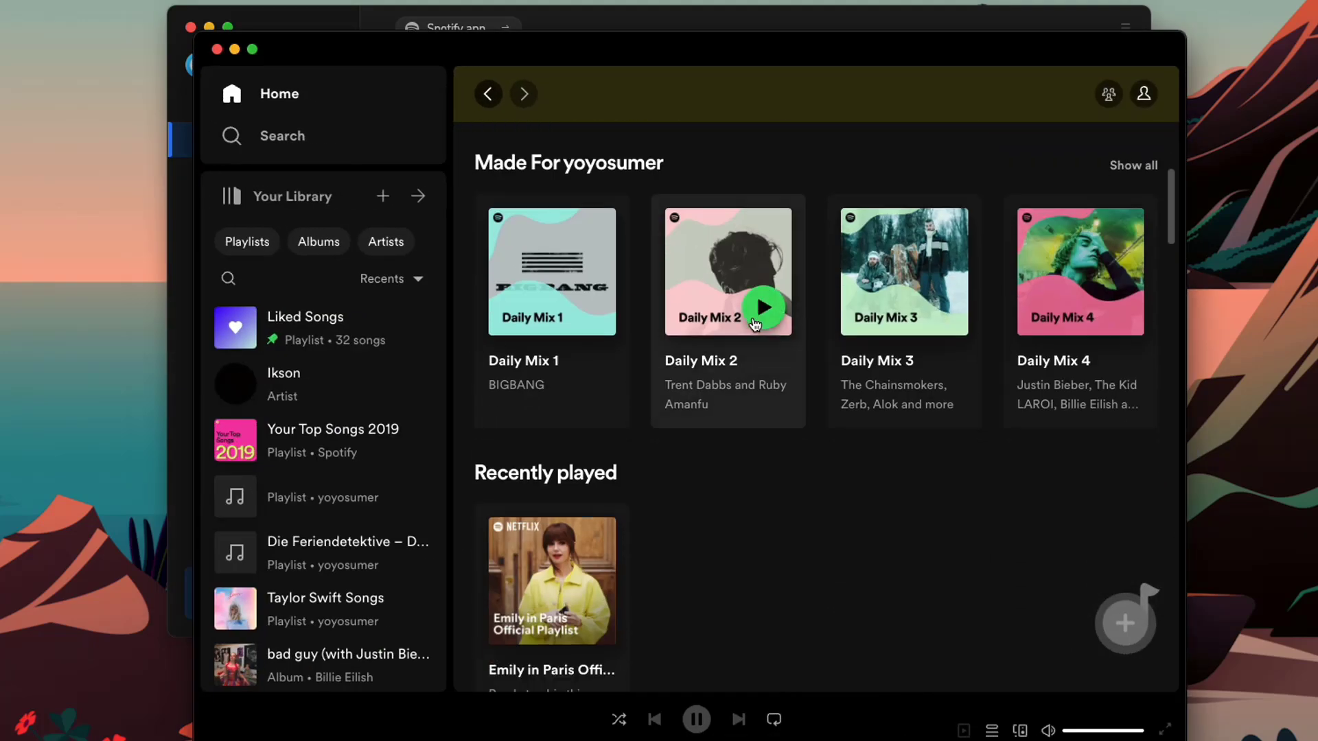
pyautogui.click(684, 363)
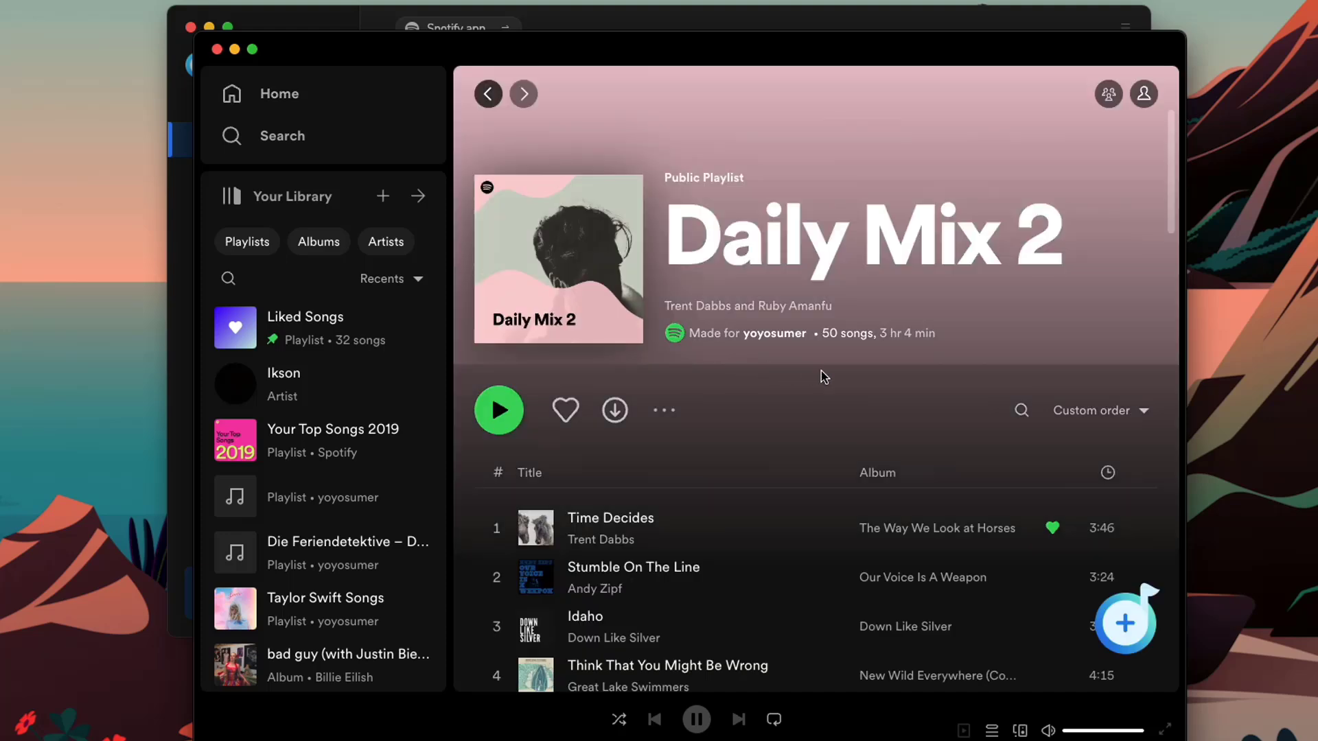
pyautogui.click(1132, 628)
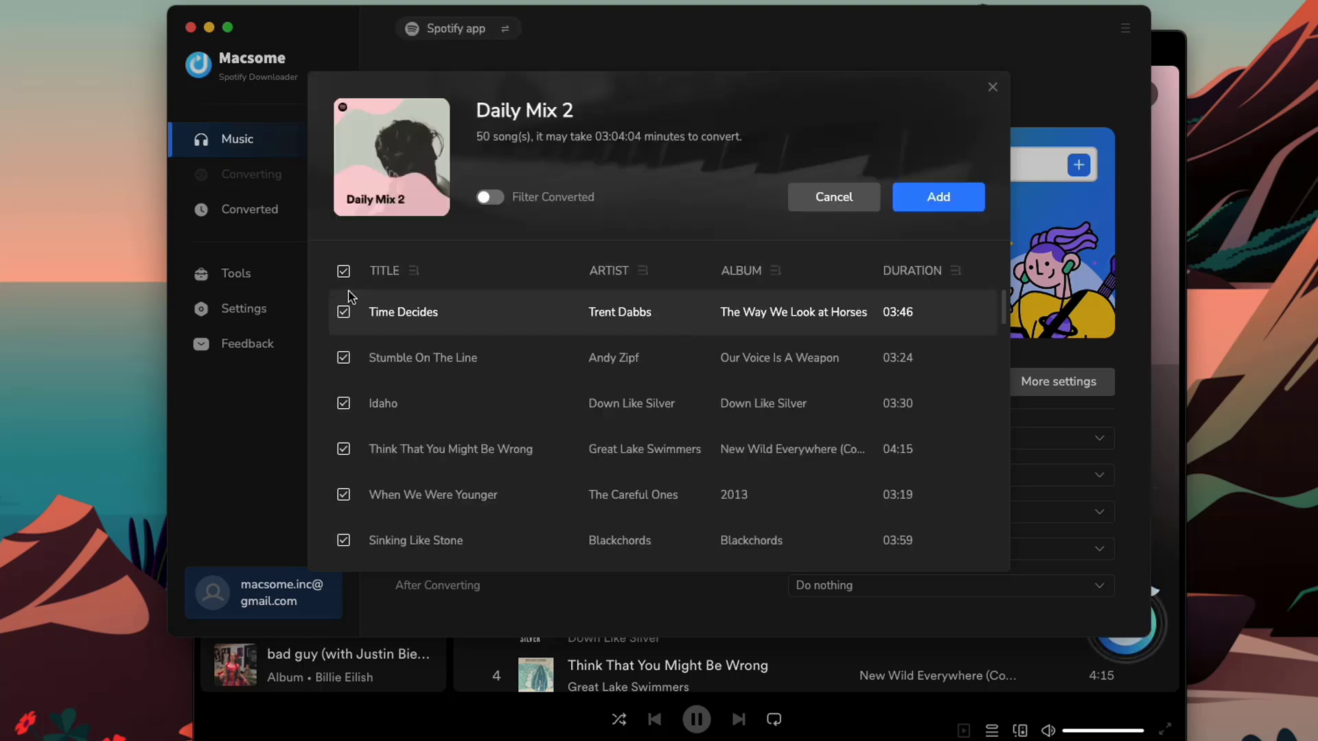
# Select only Time Decides, Stumble On The Line and Idaho, then add them.
pyautogui.click(344, 273)
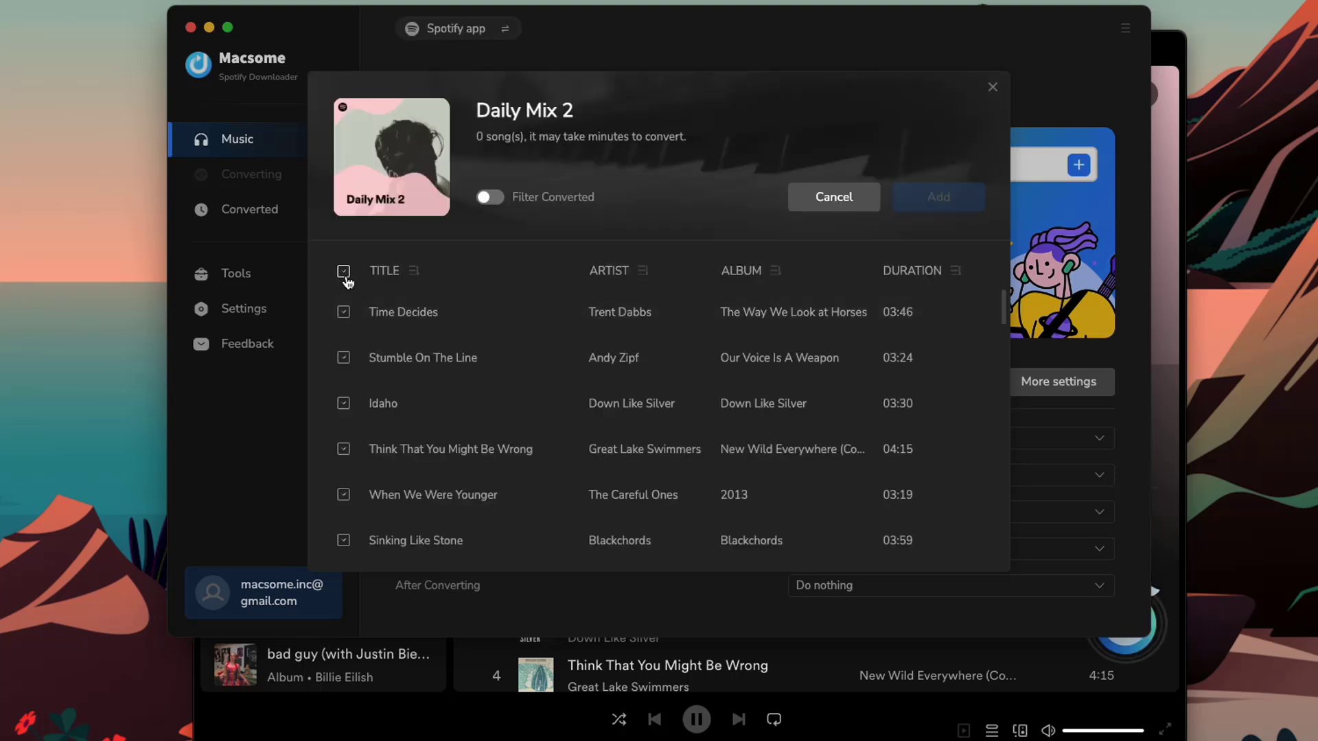
pyautogui.click(343, 312)
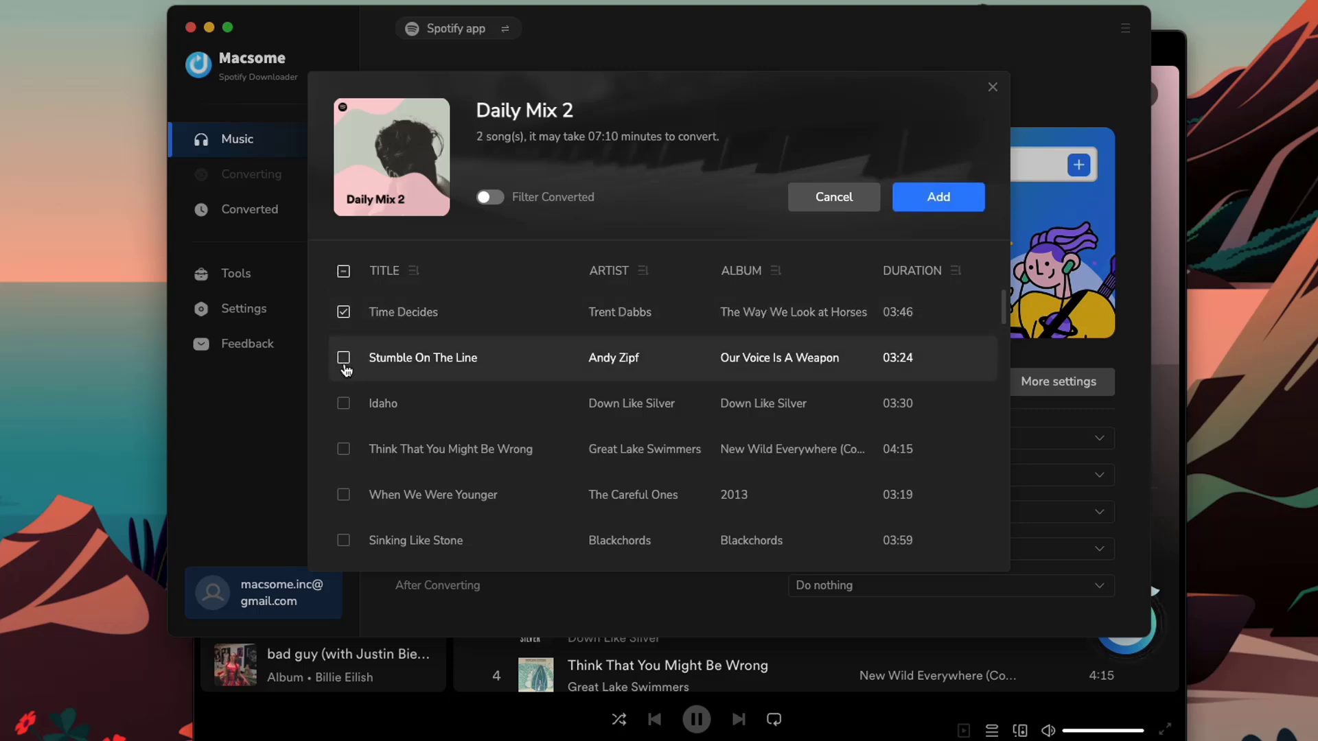
pyautogui.click(343, 403)
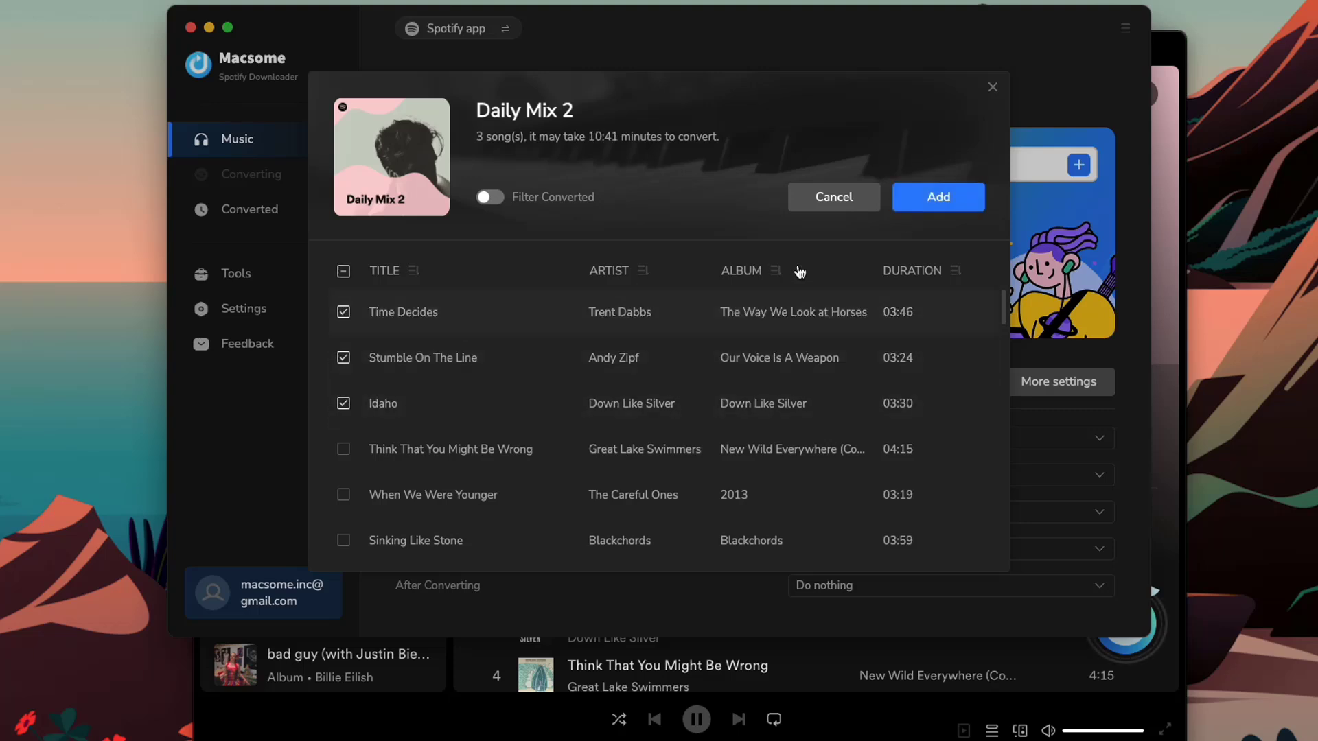
pyautogui.click(976, 208)
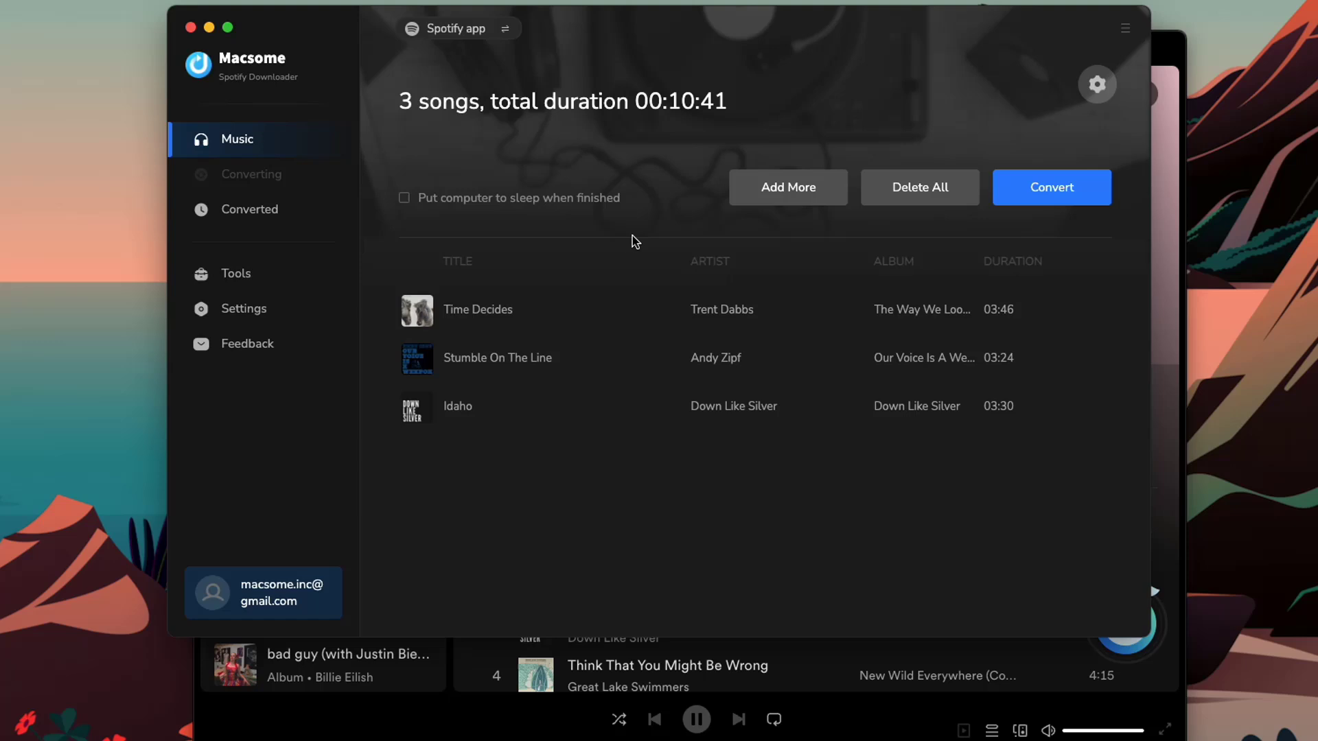
# Convert the three songs and view them in the Converted list.
pyautogui.click(1036, 205)
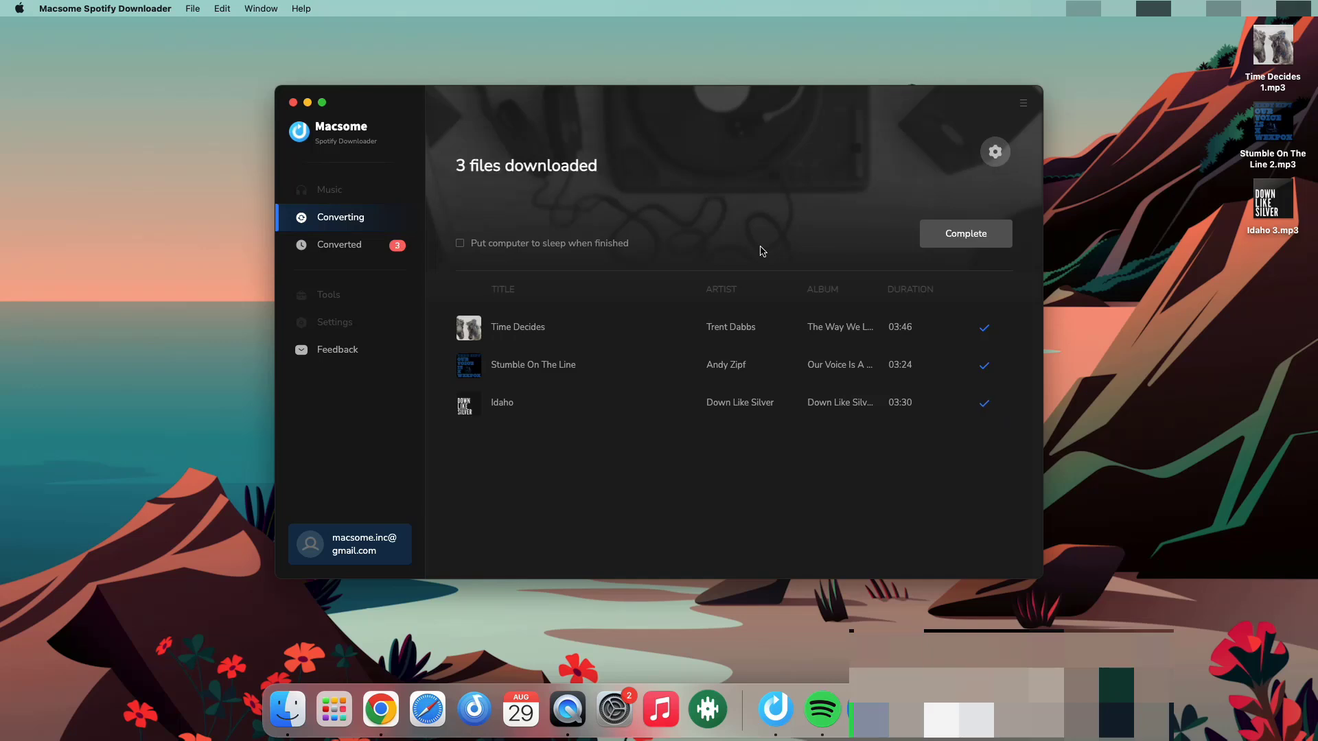
pyautogui.click(931, 245)
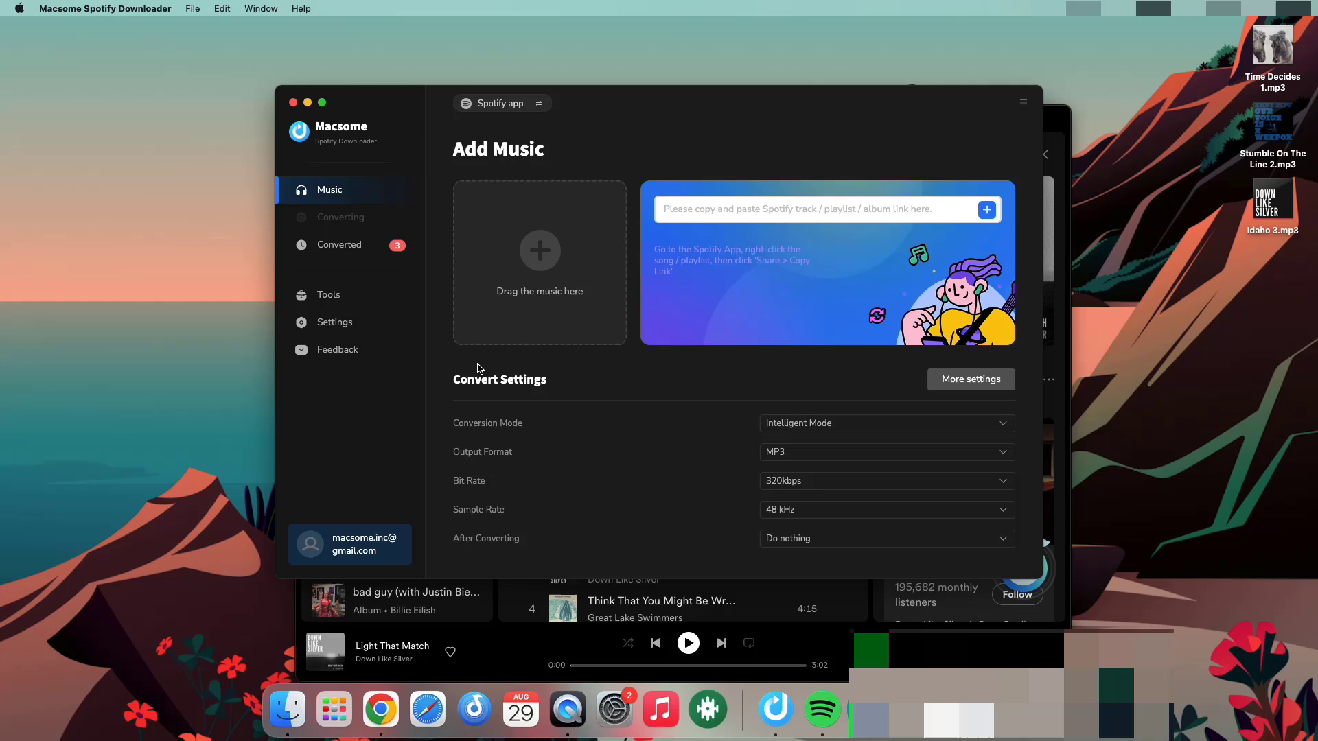
pyautogui.click(362, 259)
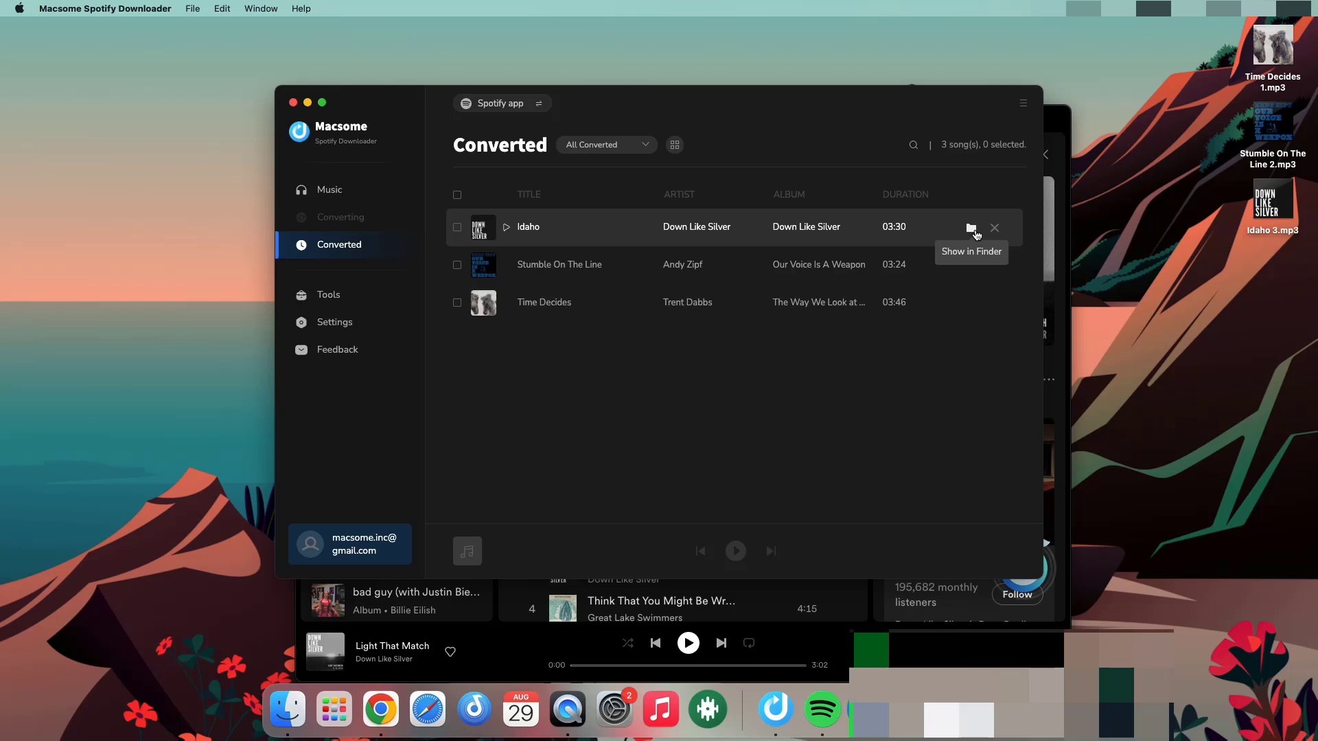
# Reveal the converted Idaho MP3 on the Desktop in Finder.
pyautogui.click(971, 228)
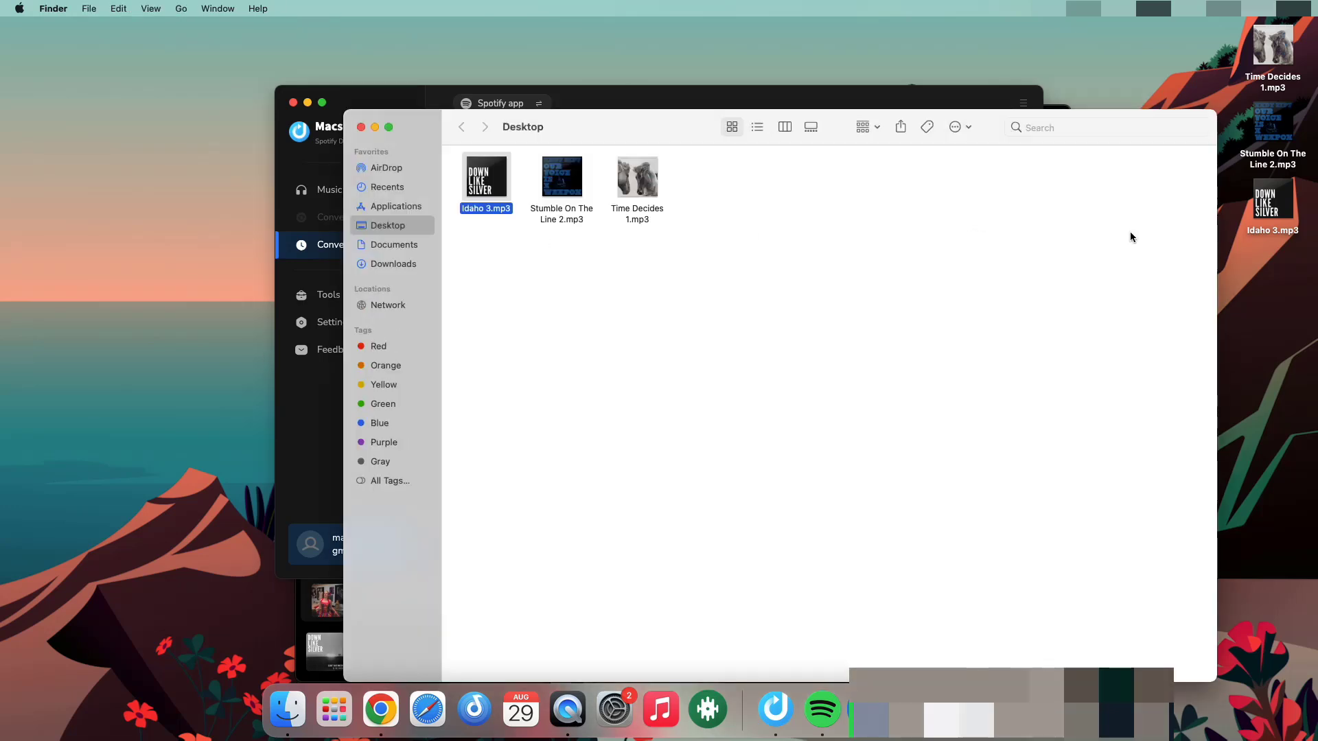
pyautogui.click(1277, 259)
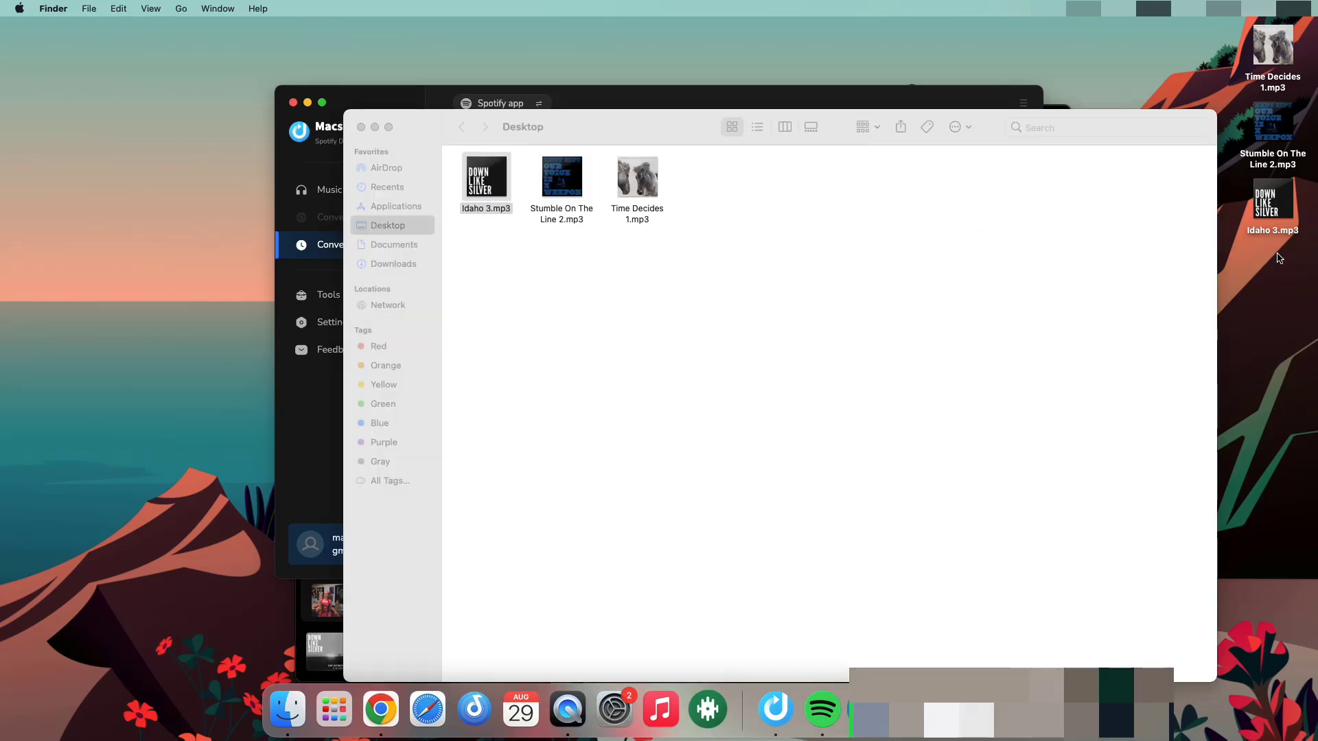
pyautogui.click(1104, 268)
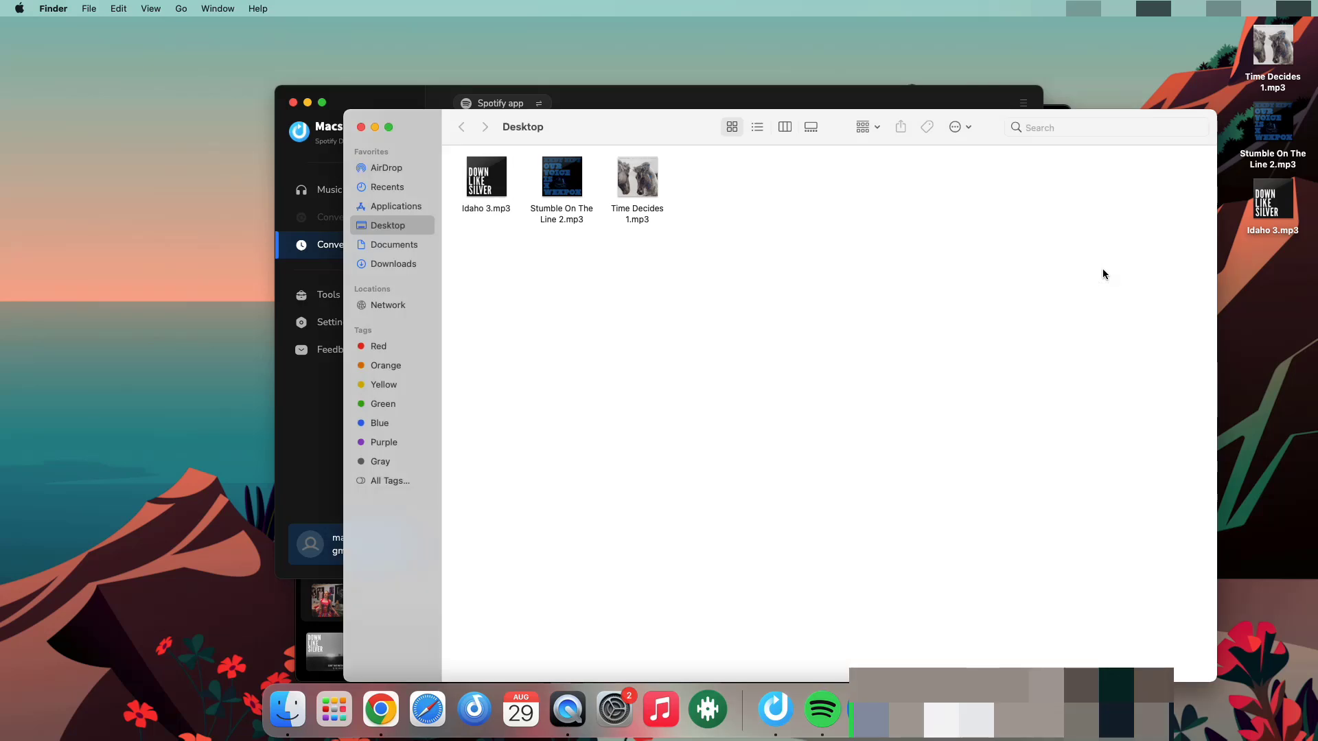